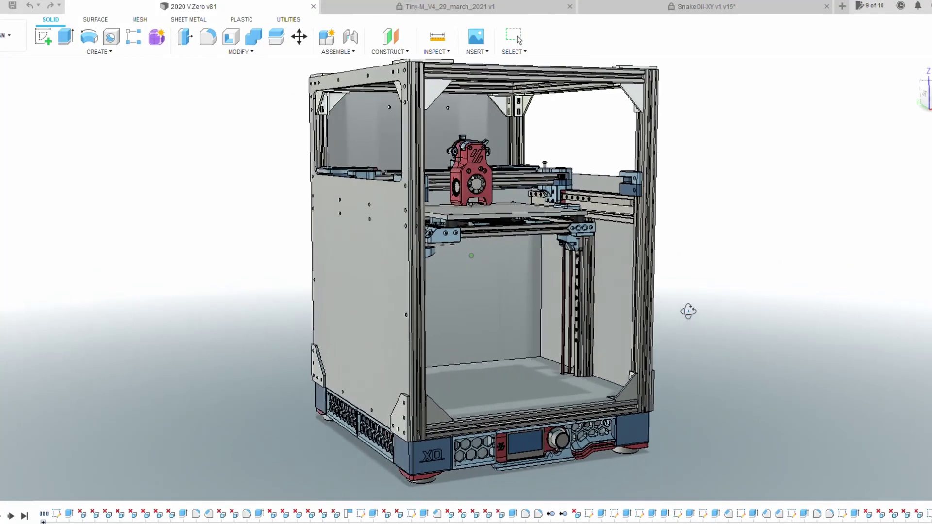
# Orbit the V.Zero assembly to a top view, return to the front, then swing to a high front-right view.
pyautogui.moveTo(711, 322); pyautogui.dragTo(657, 316)
pyautogui.press('Escape')
pyautogui.scroll(8, 510, 225)
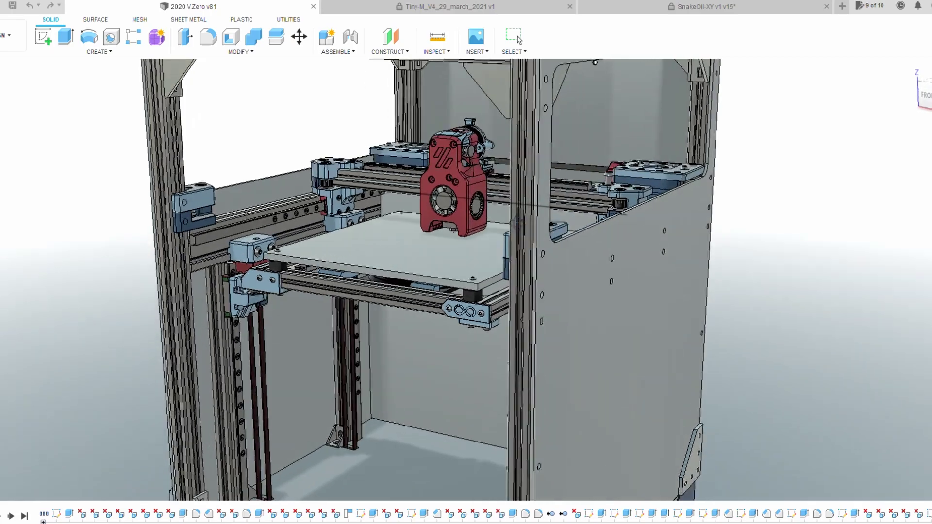
pyautogui.scroll(-5, 514, 220)
pyautogui.moveTo(515, 221); pyautogui.dragTo(408, 287)
# Switch to the Tiny-M_V4_29_march_2021 design and orbit it from a higher, then more frontal, viewpoint.
pyautogui.click(430, 8)
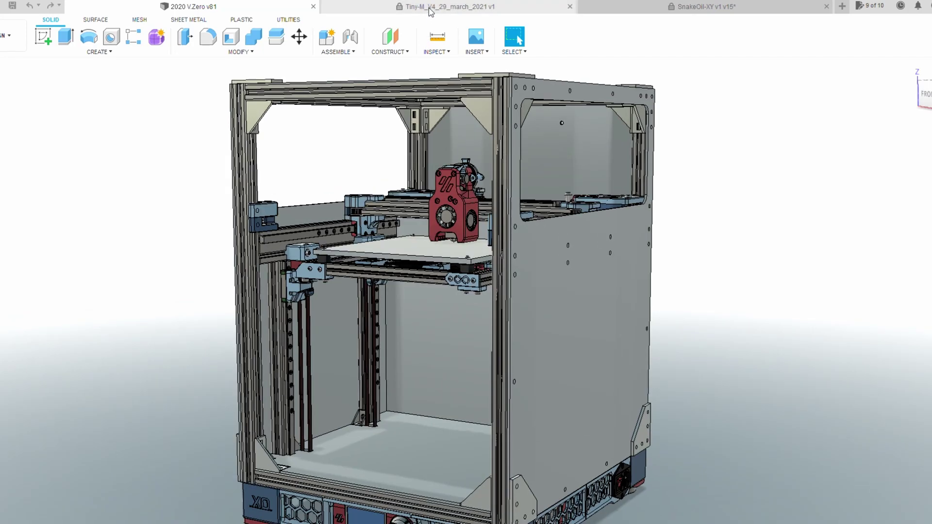
pyautogui.moveTo(480, 272); pyautogui.dragTo(441, 246)
pyautogui.scroll(-2, 402, 283)
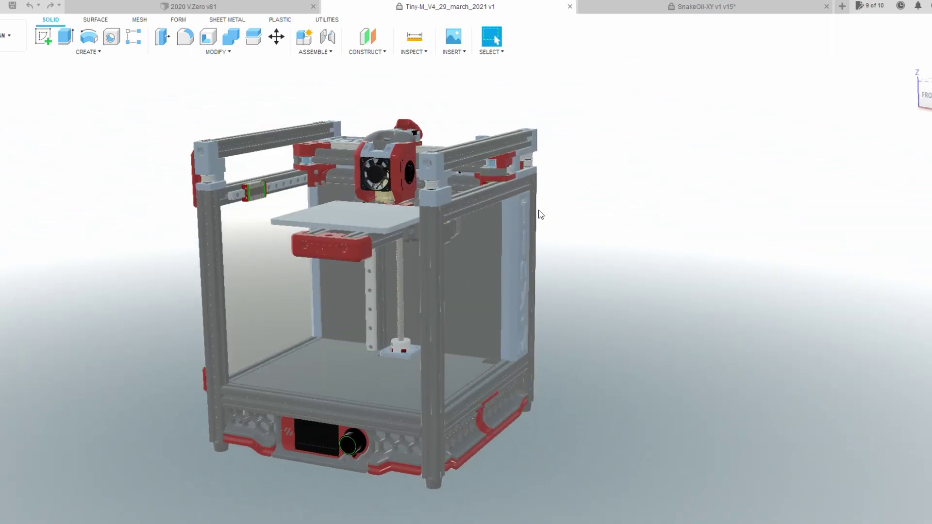
pyautogui.moveTo(540, 214); pyautogui.dragTo(647, 71)
# Inspect the SnakeOil-XY carriage and underside of its bed up close, then view the Tiny-M from an elevated angle.
pyautogui.click(702, 6)
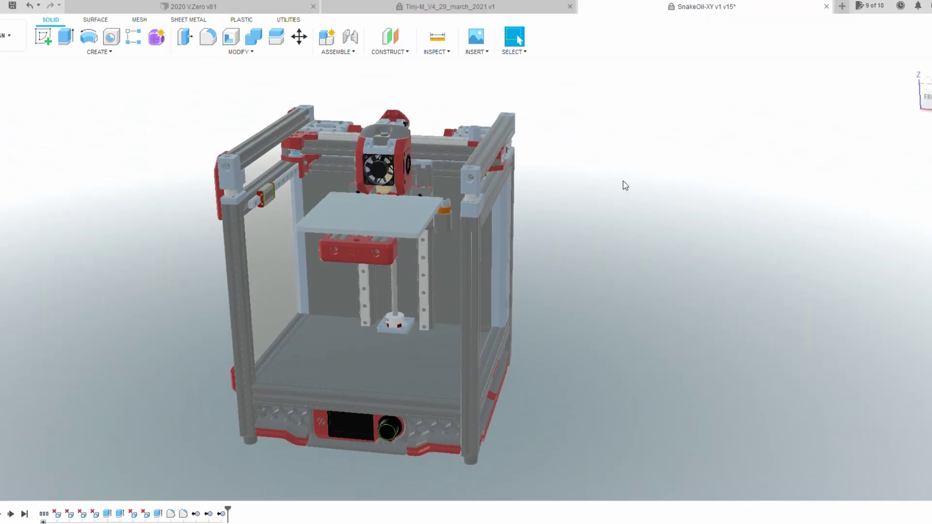
pyautogui.scroll(6, 542, 268)
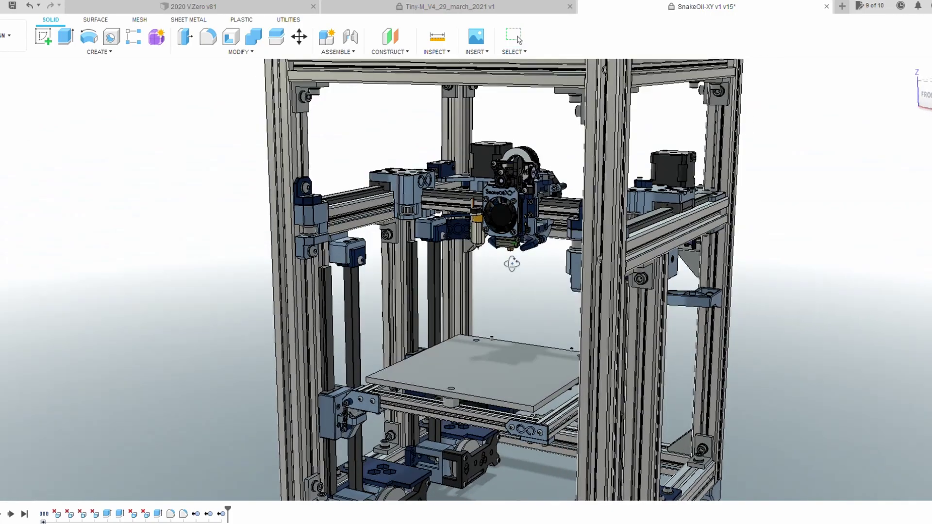
pyautogui.moveTo(511, 263); pyautogui.dragTo(390, 298)
pyautogui.scroll(6, 390, 298)
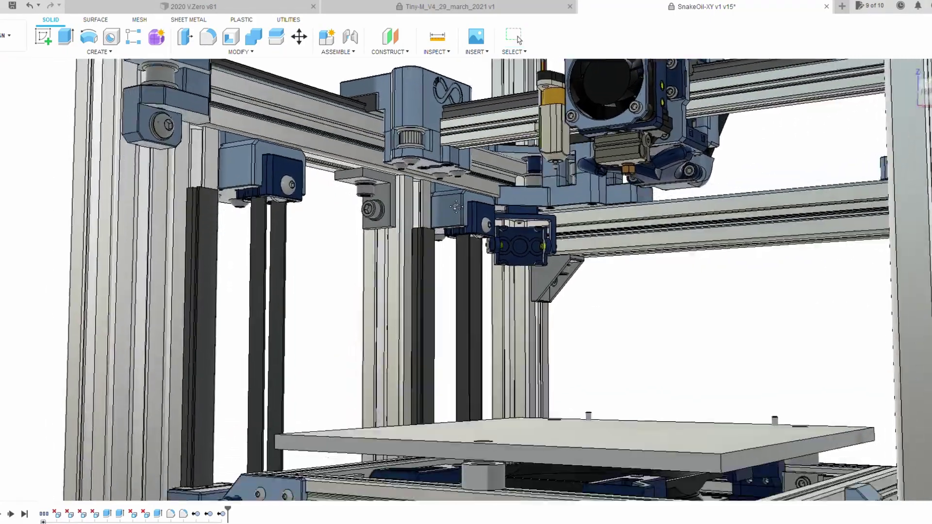
pyautogui.moveTo(456, 207)
pyautogui.mouseDown()
pyautogui.moveTo(420, 185)
pyautogui.moveTo(414, 229)
pyautogui.moveTo(407, 172)
pyautogui.moveTo(458, 223)
pyautogui.mouseUp()
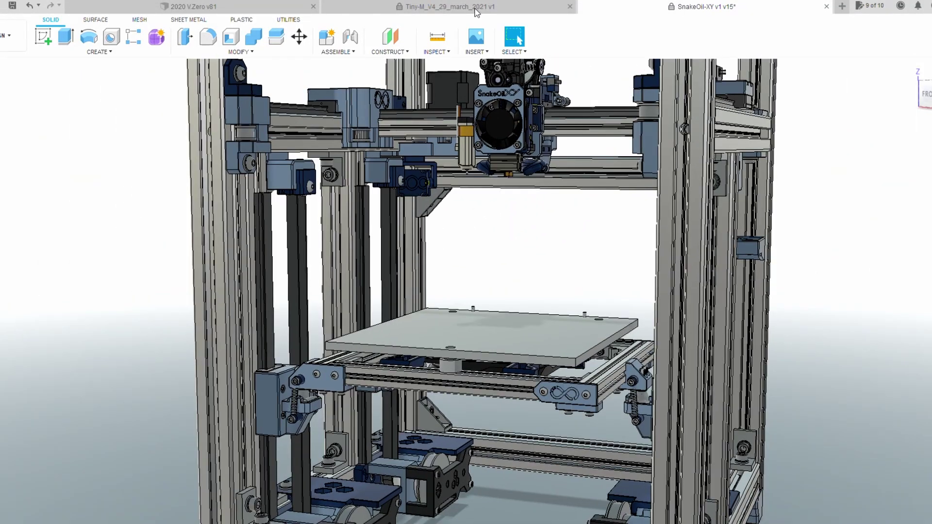
pyautogui.click(477, 9)
pyautogui.moveTo(444, 168); pyautogui.dragTo(379, 206)
# Bring up the 2020 V.Zero v81 design in a straight front view, slightly tilted.
pyautogui.click(197, 7)
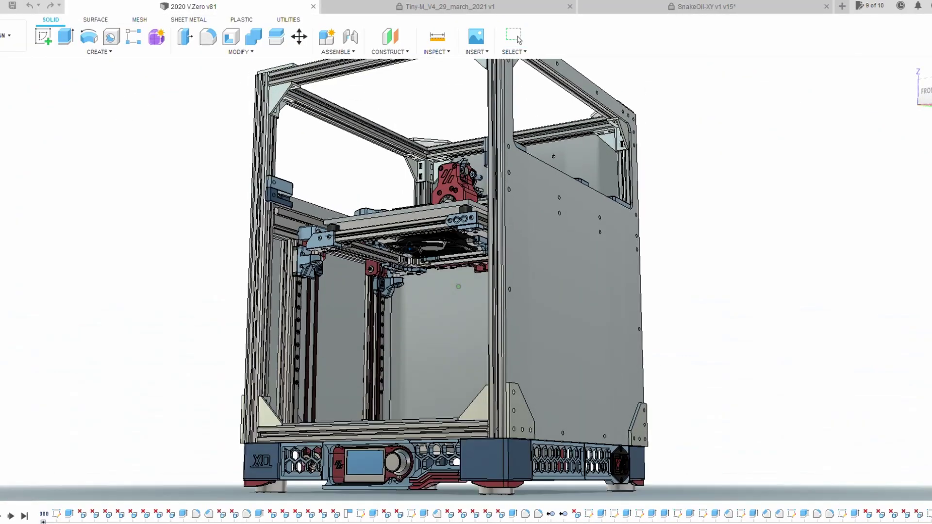
pyautogui.moveTo(458, 287); pyautogui.dragTo(313, 336)
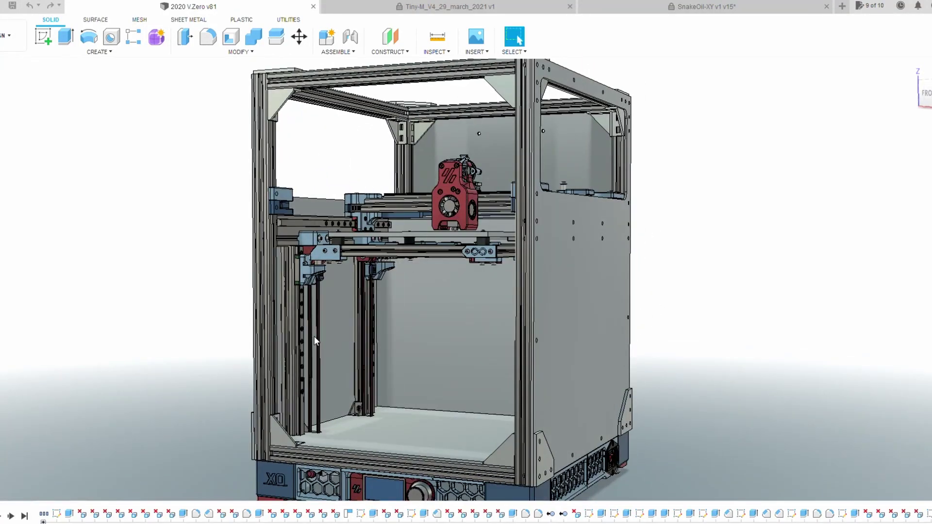
pyautogui.scroll(5, 321, 334)
pyautogui.scroll(-5, 351, 318)
pyautogui.moveTo(352, 310); pyautogui.dragTo(568, 315)
# Zoom in on the V.Zero gantry, Z carriage and the stepper motors underneath.
pyautogui.scroll(5, 354, 323)
pyautogui.scroll(5, 312, 254)
pyautogui.scroll(-5, 322, 249)
pyautogui.scroll(5, 340, 260)
pyautogui.press('Escape')
pyautogui.scroll(-3, 343, 261)
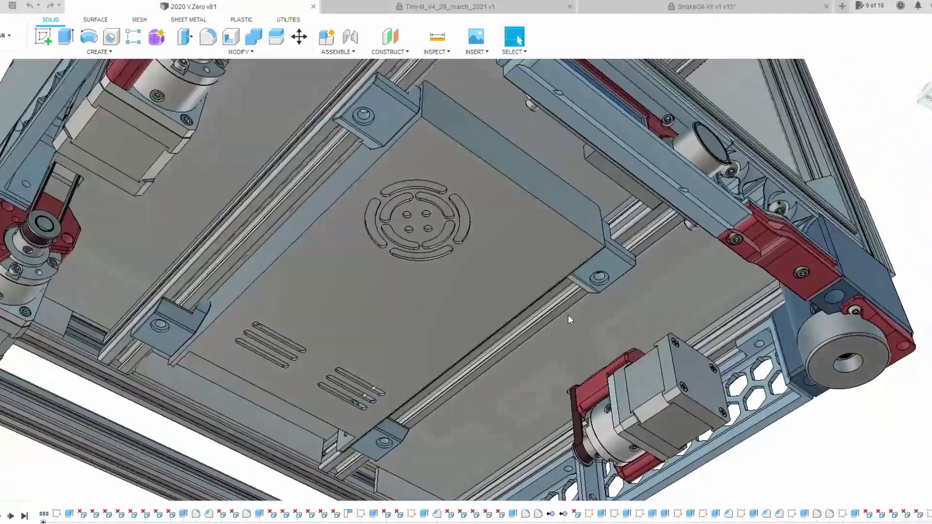
# Zoom toward the V.Zero's underside power supply, then orbit to look down into the printer from above.
pyautogui.scroll(5, 568, 314)
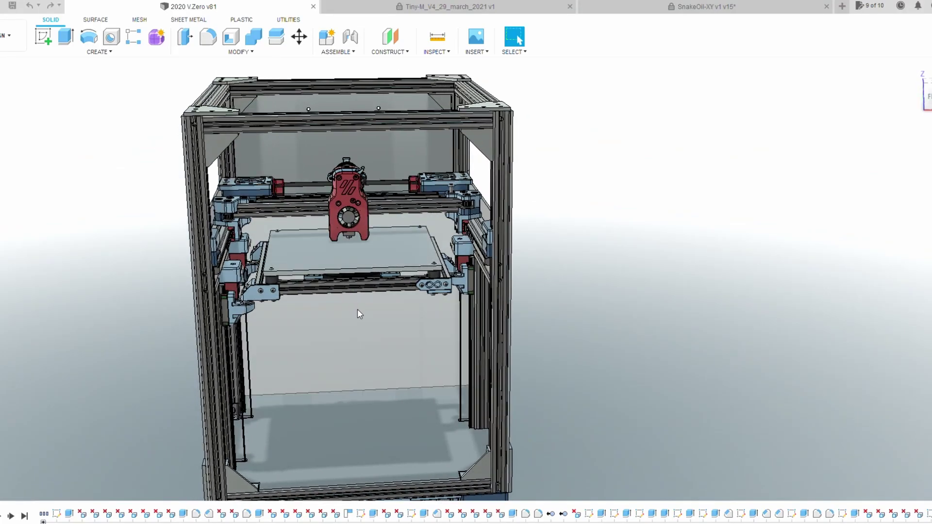
pyautogui.moveTo(370, 312); pyautogui.dragTo(262, 298)
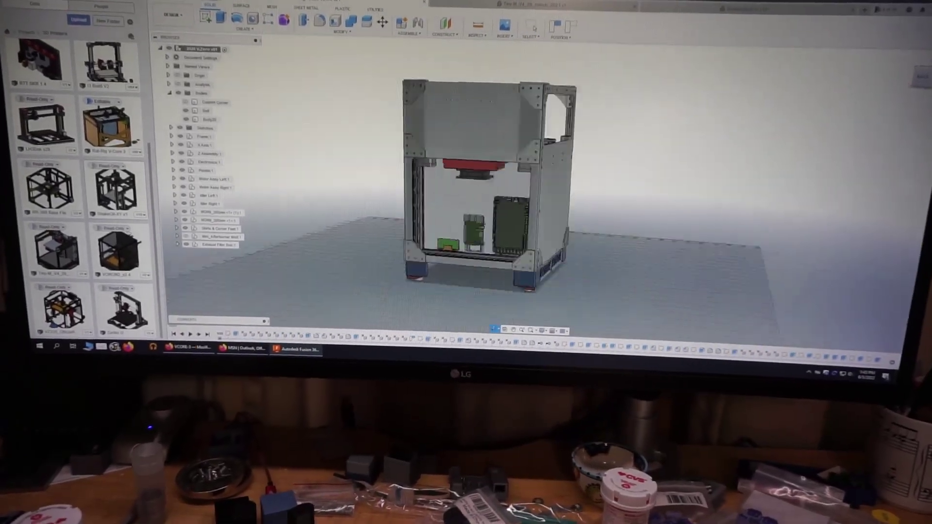
# Orbit to the V.Zero's front, zoom in on the gantry, and raise the viewing angle slightly.
pyautogui.moveTo(485, 185); pyautogui.dragTo(400, 170)
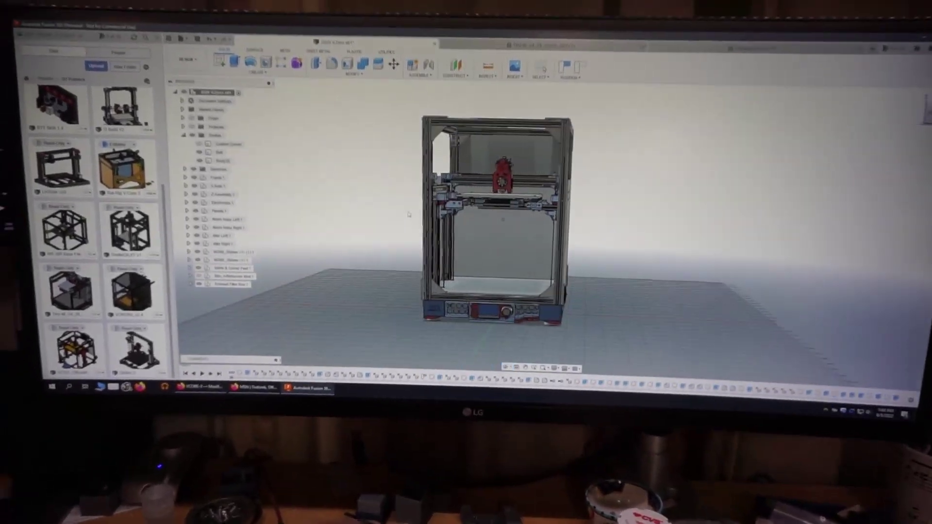
pyautogui.scroll(3, 469, 222)
pyautogui.moveTo(482, 228); pyautogui.dragTo(476, 219)
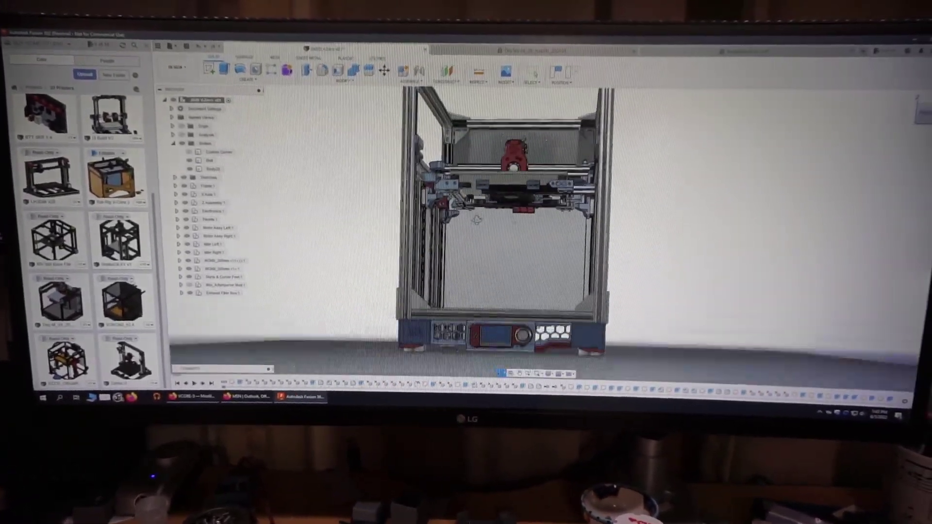